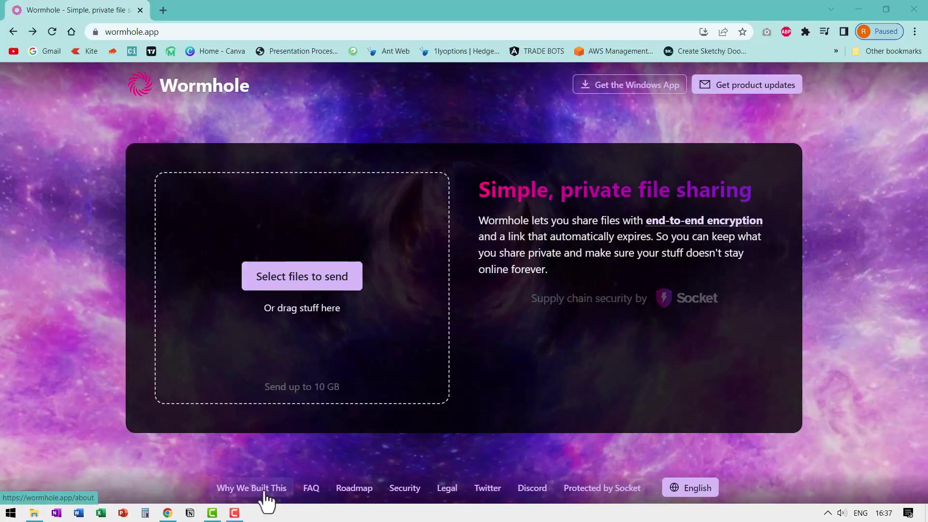
Open Wormhole's 'Why We Built This' privacy article from the home page footer.
click(267, 495)
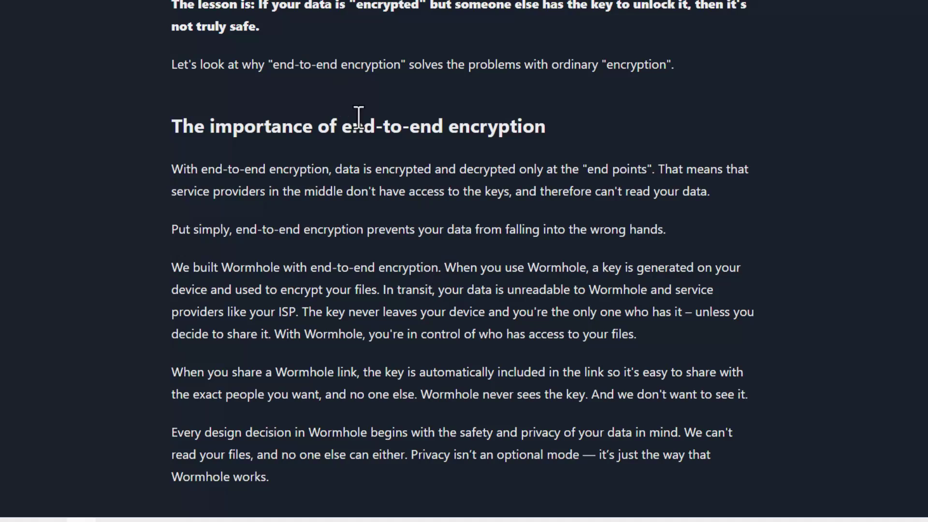
scroll(643, 251, down, 8)
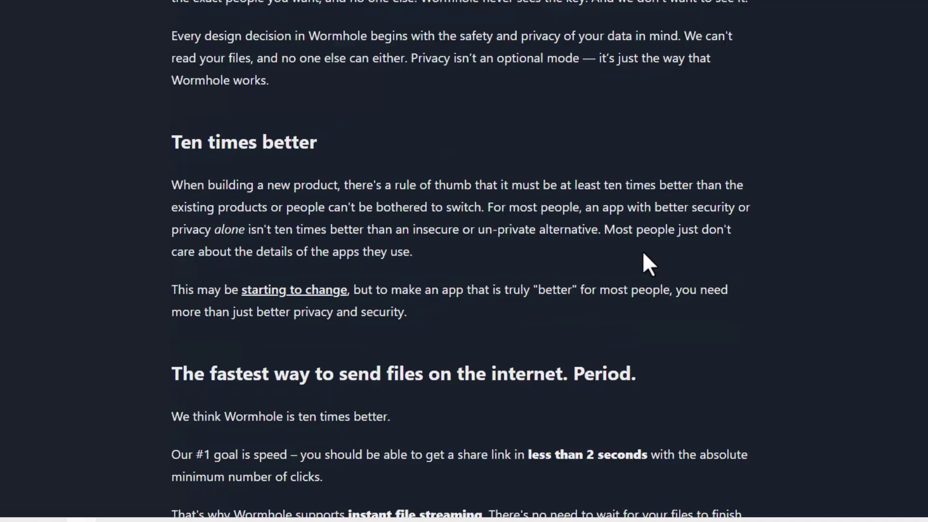
scroll(642, 252, down, 4)
scroll(642, 251, down, 3)
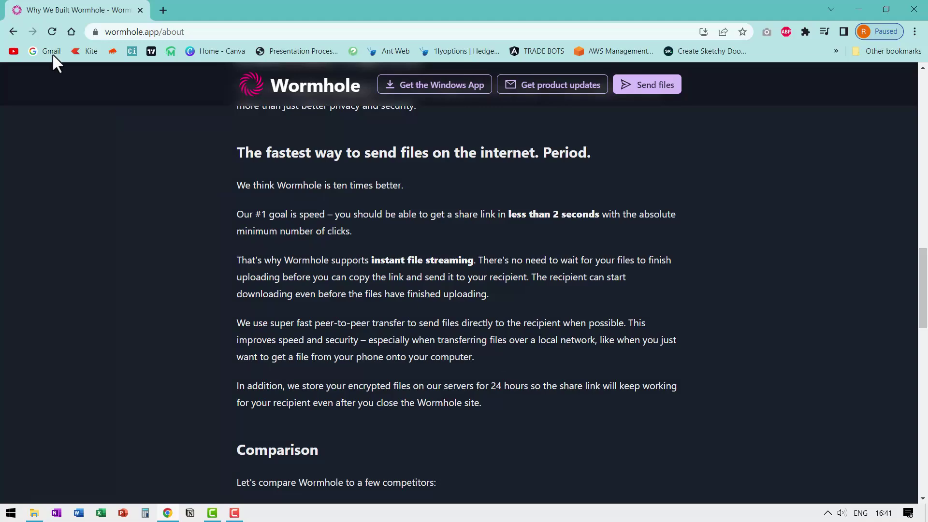
Go back to the wormhole.app file-sending home page.
click(17, 30)
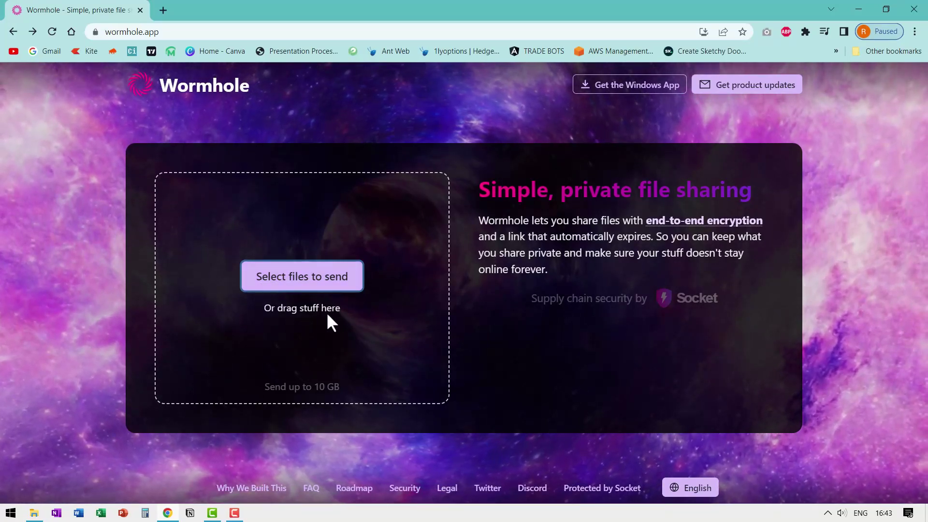
Choose the Desktop folder 'My folder' as the folder to send.
click(290, 282)
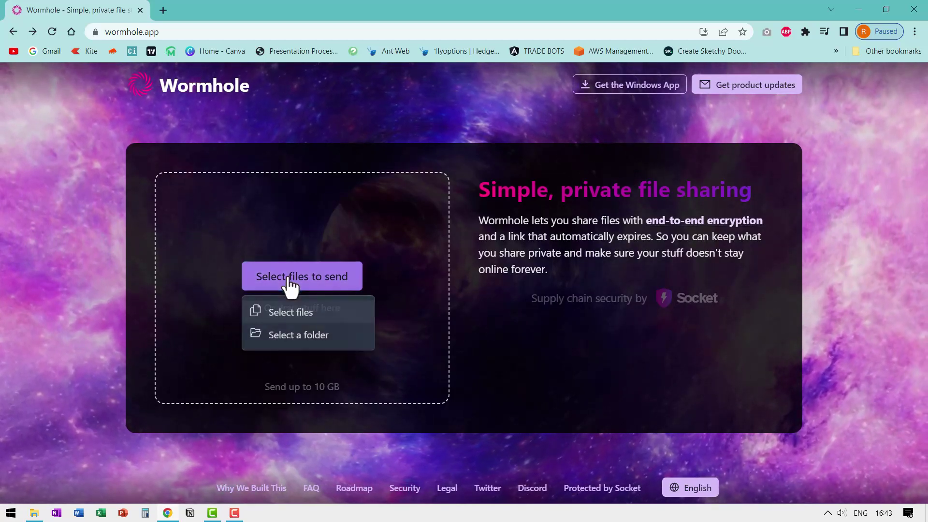
click(294, 337)
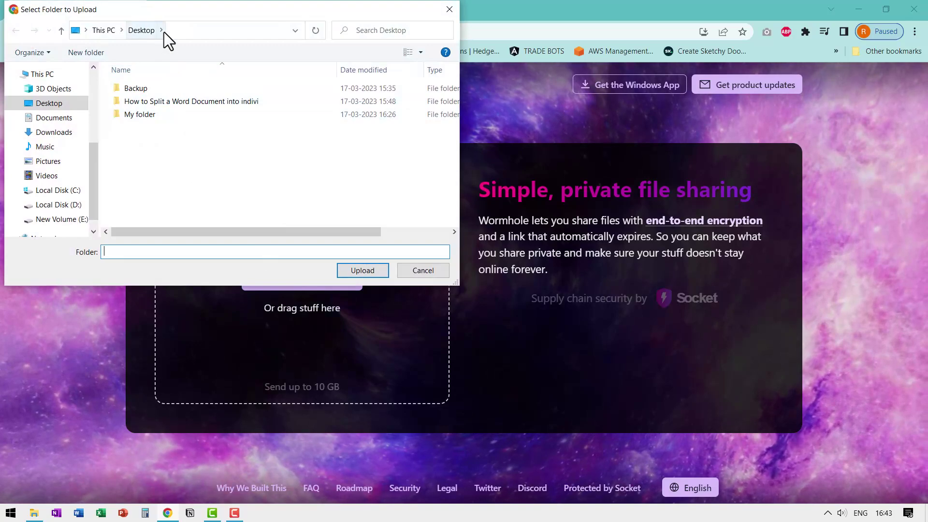
click(147, 113)
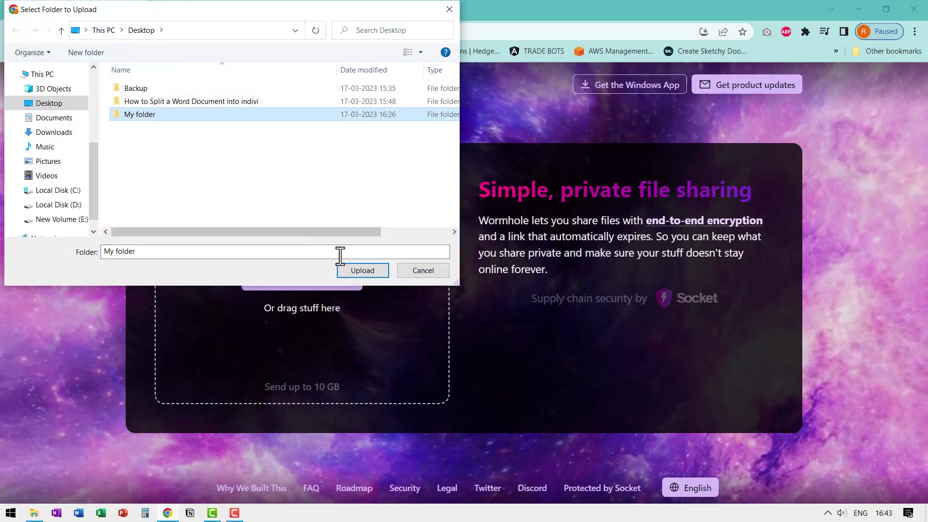
click(361, 269)
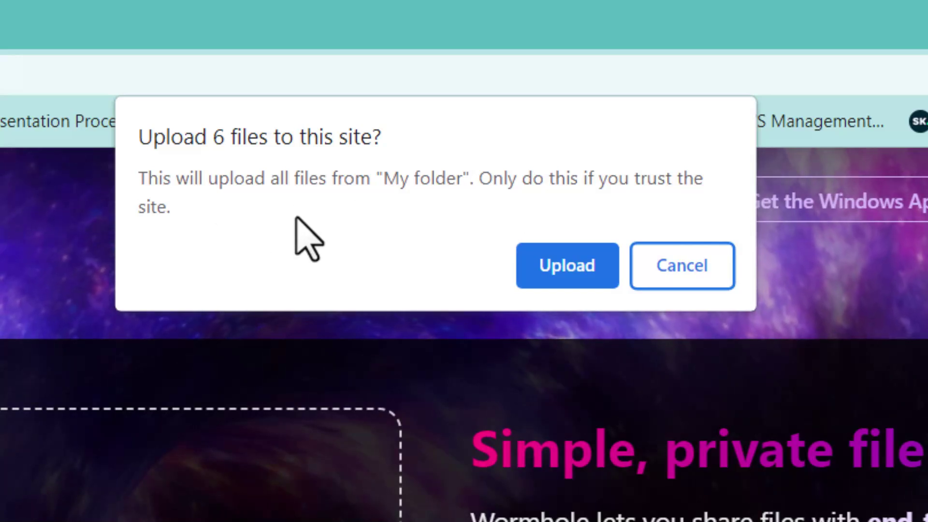
Upload My folder's 6 files, copy the share link, and dismiss the Share dialog.
click(543, 259)
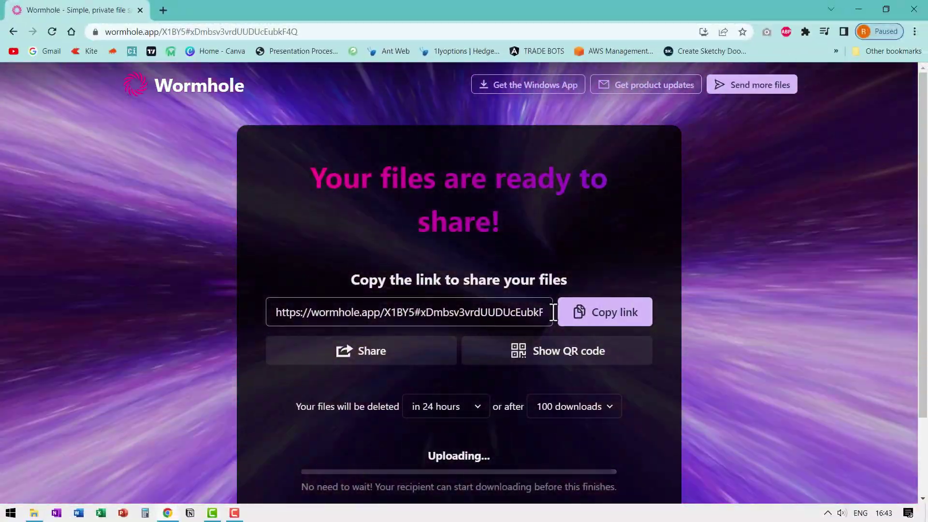
click(616, 313)
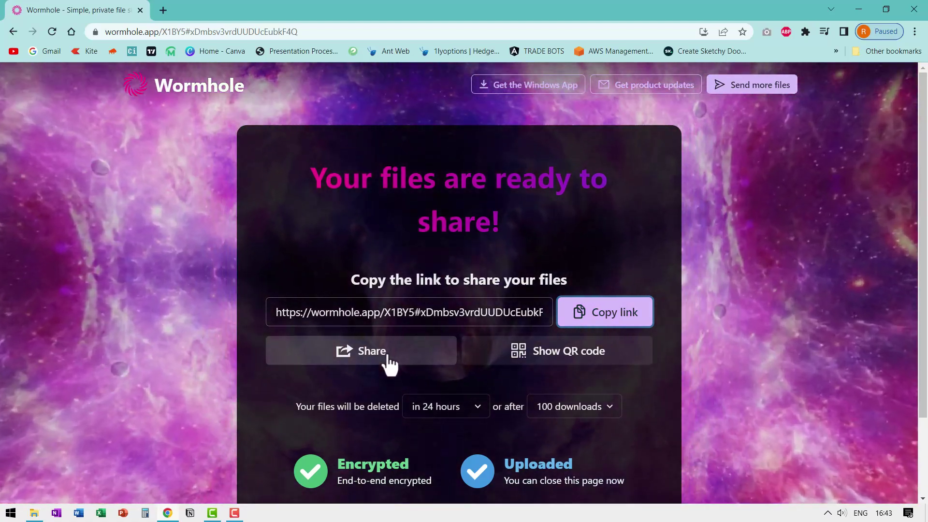
click(390, 360)
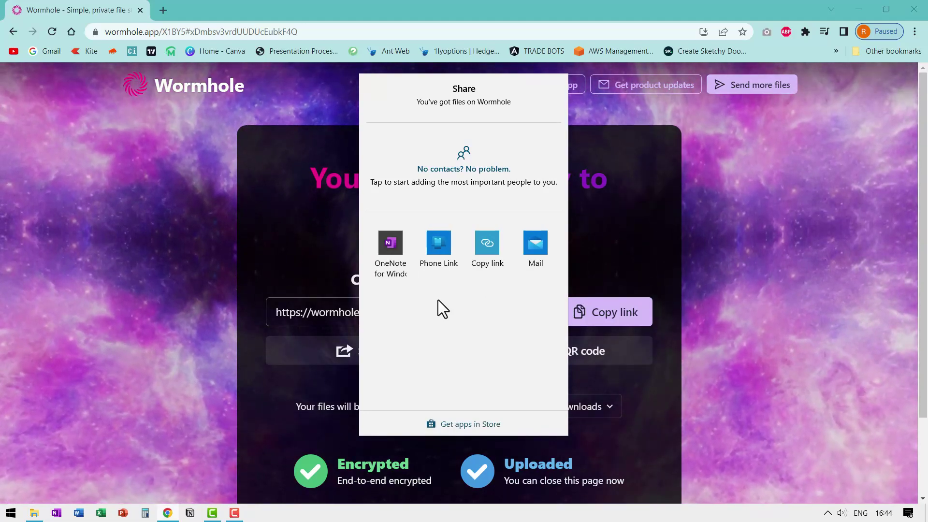
click(646, 381)
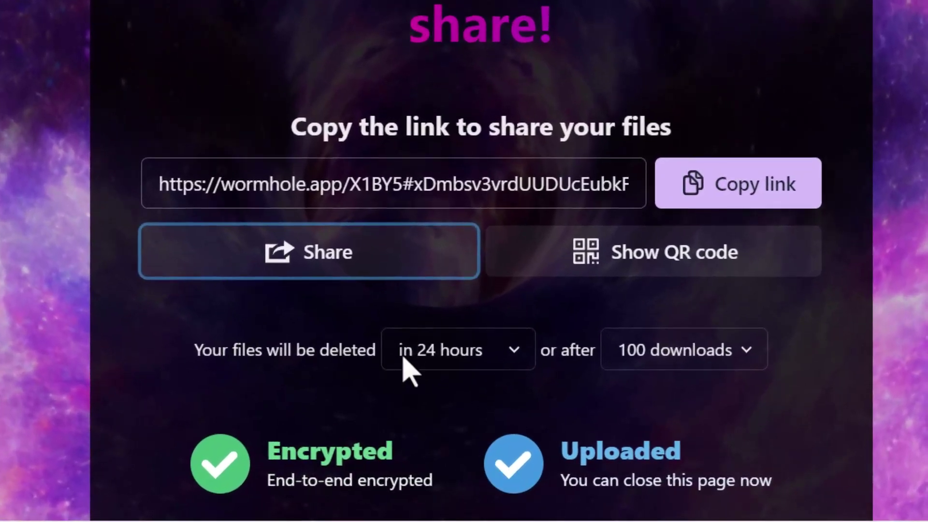
Keep the 24-hour expiry and set the files to delete after 1 download.
click(505, 355)
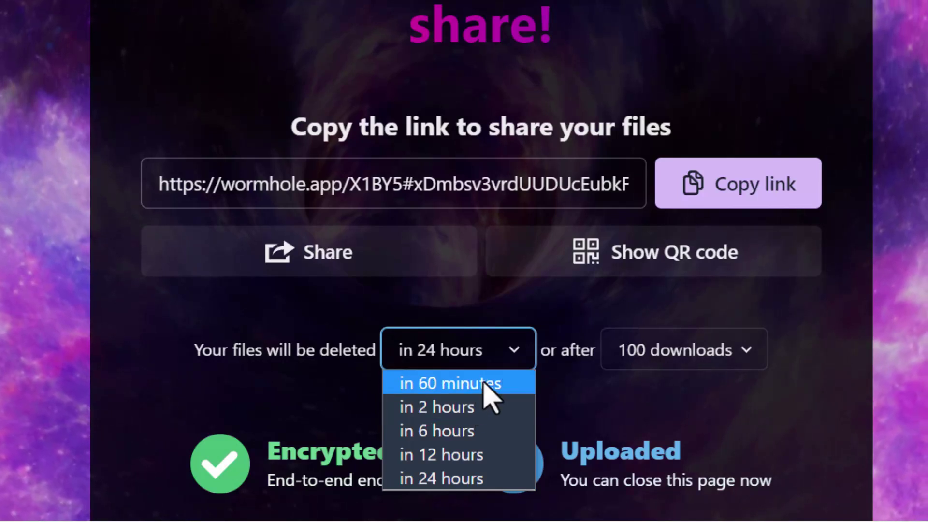
click(659, 399)
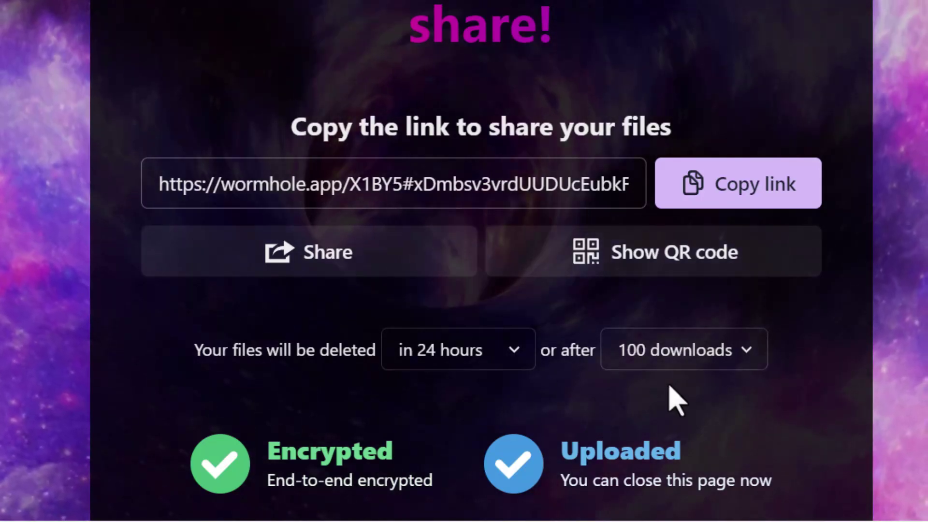
click(703, 352)
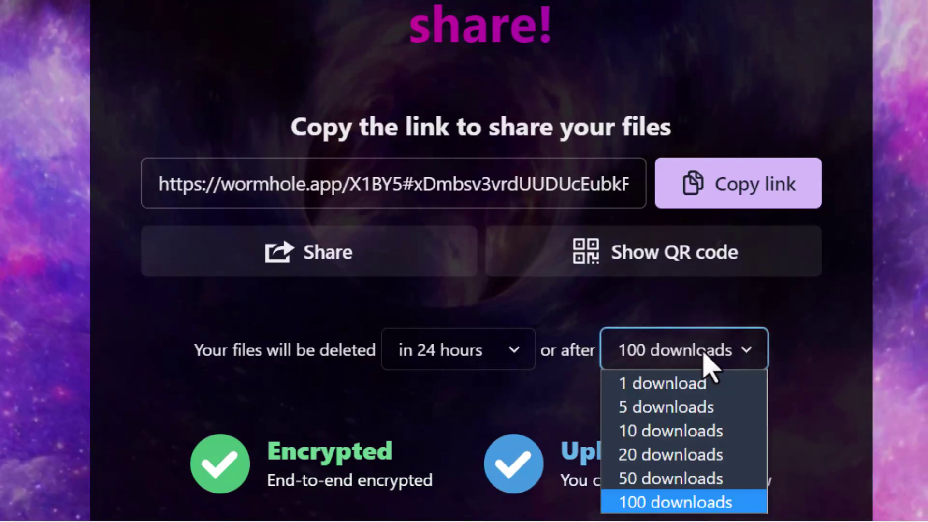
click(658, 390)
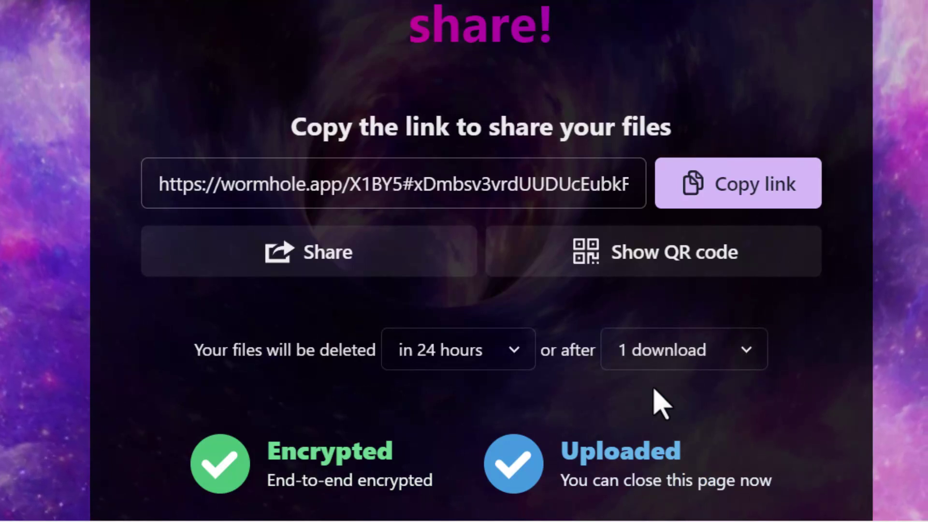